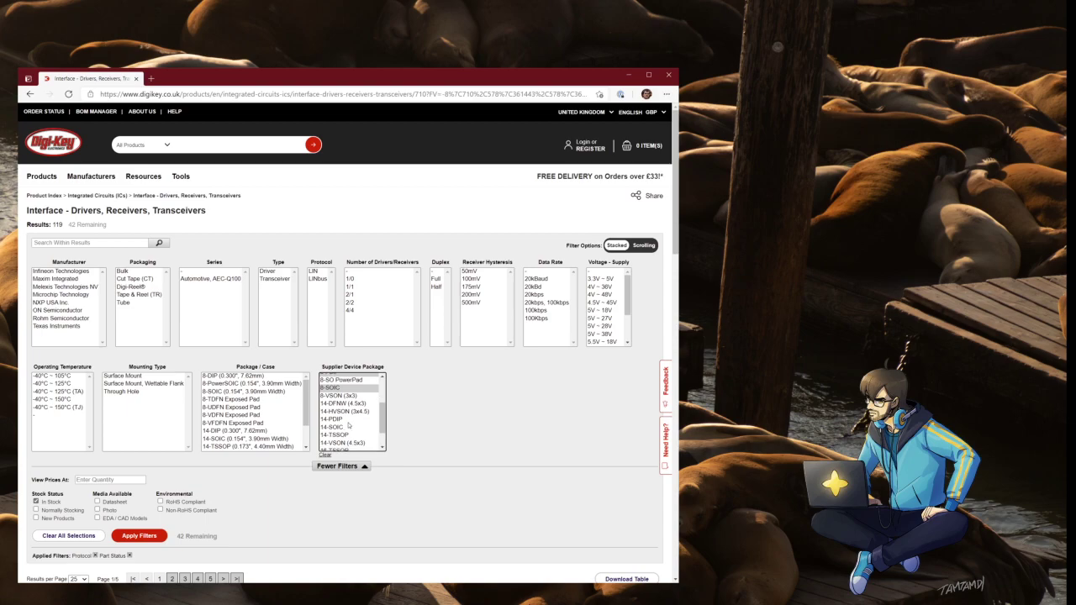
Step: Add 14-PDIP and 14-SOIC to the selected supplier device packages in the part filters
left_click(348, 419, "ctrl")
left_click(348, 427, "ctrl")
scroll(376, 433, "down", 3)
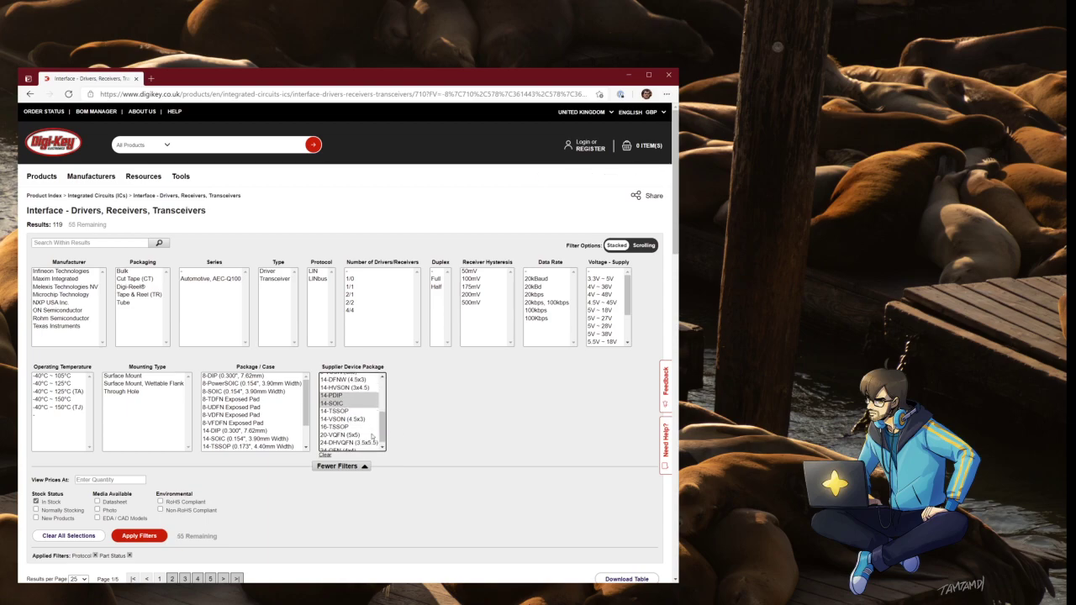
Step: Search the web for "tssop" in a separate tab, check the package type, and return to the part filters
key("ctrl+t")
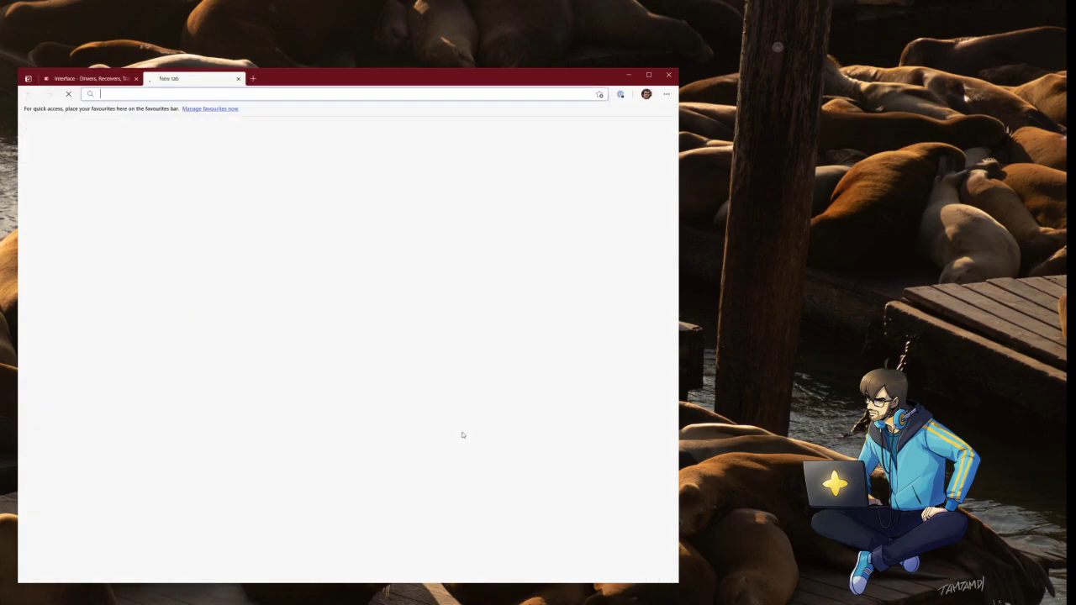
type("tssop")
key("Return")
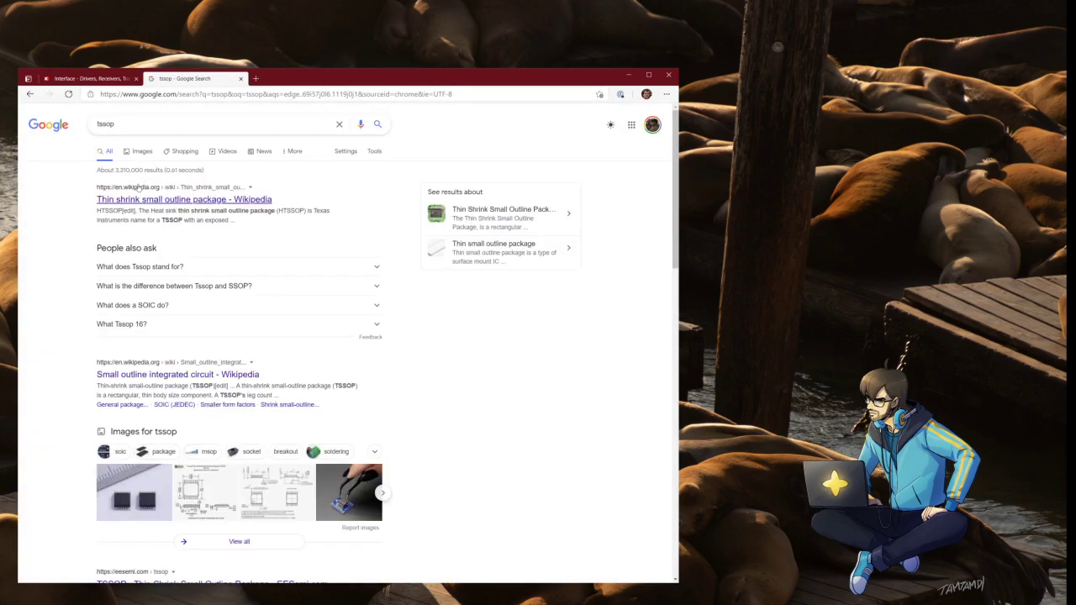
key("ctrl+w")
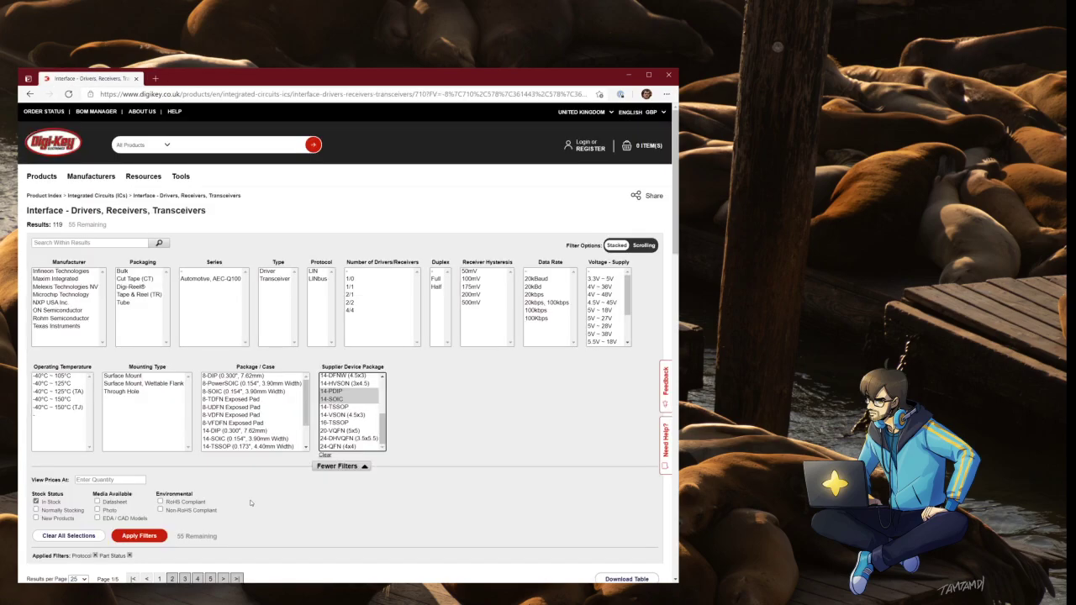
Step: Add 16-TSSOP and 14-TSSOP to the selected supplier device packages
left_click(342, 423, "ctrl")
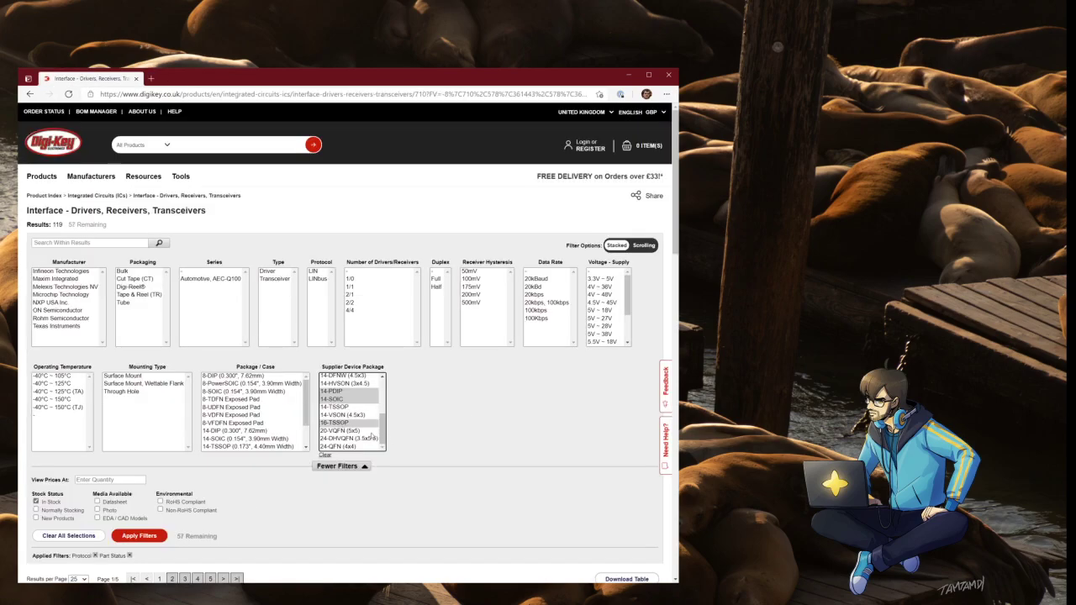
scroll(353, 416, "up", 1)
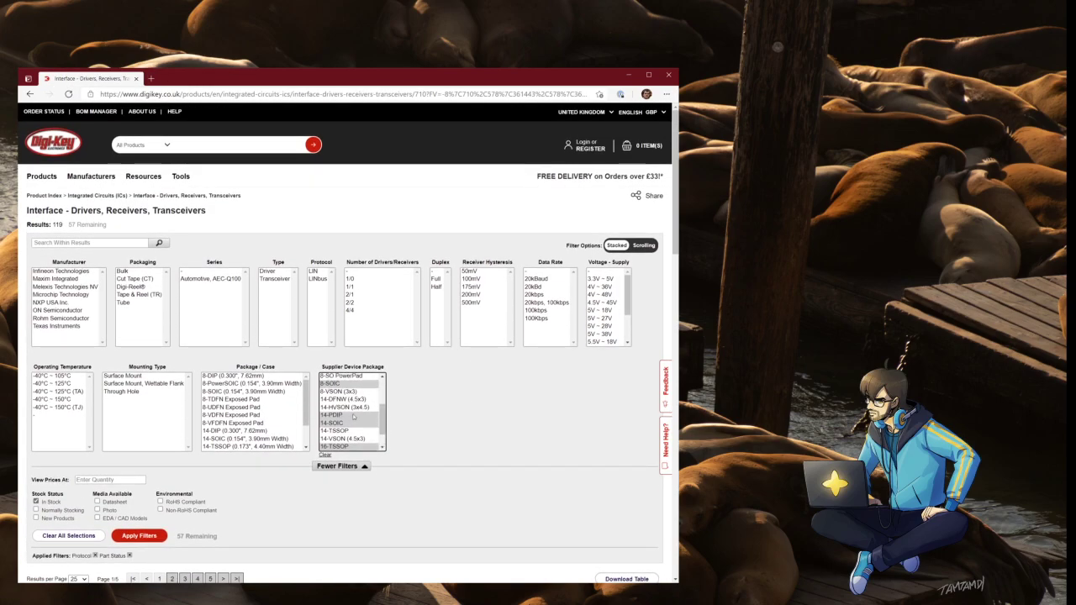
left_click(348, 438, "ctrl")
scroll(345, 428, "up", 2)
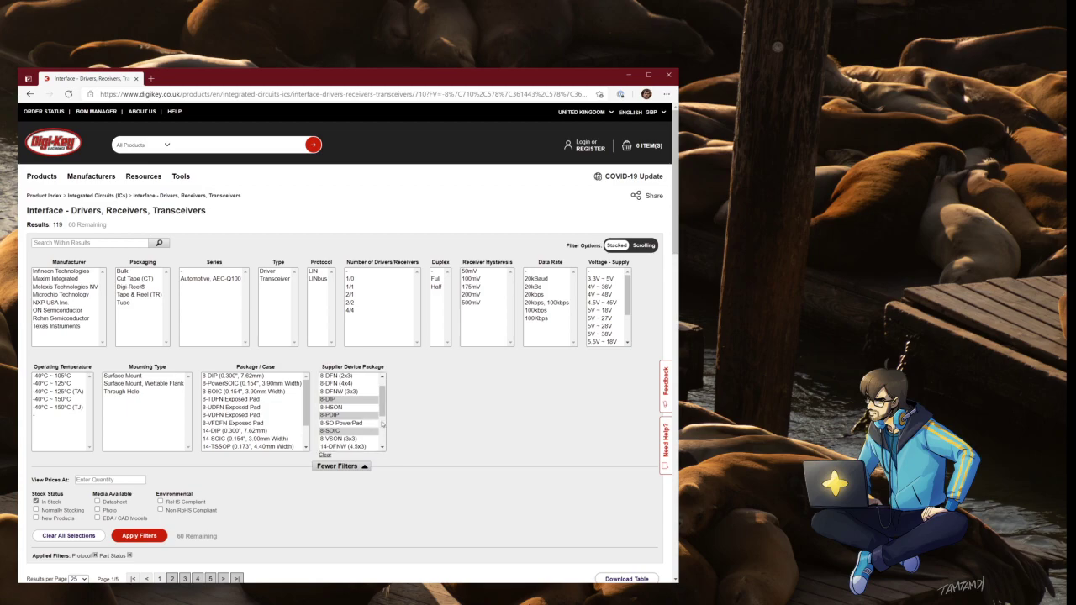
Step: Look up the HSON package on the web, refining the search from "hson" to "8-hson", and return to the part filters
key("ctrl+t")
type("hson")
key("Return")
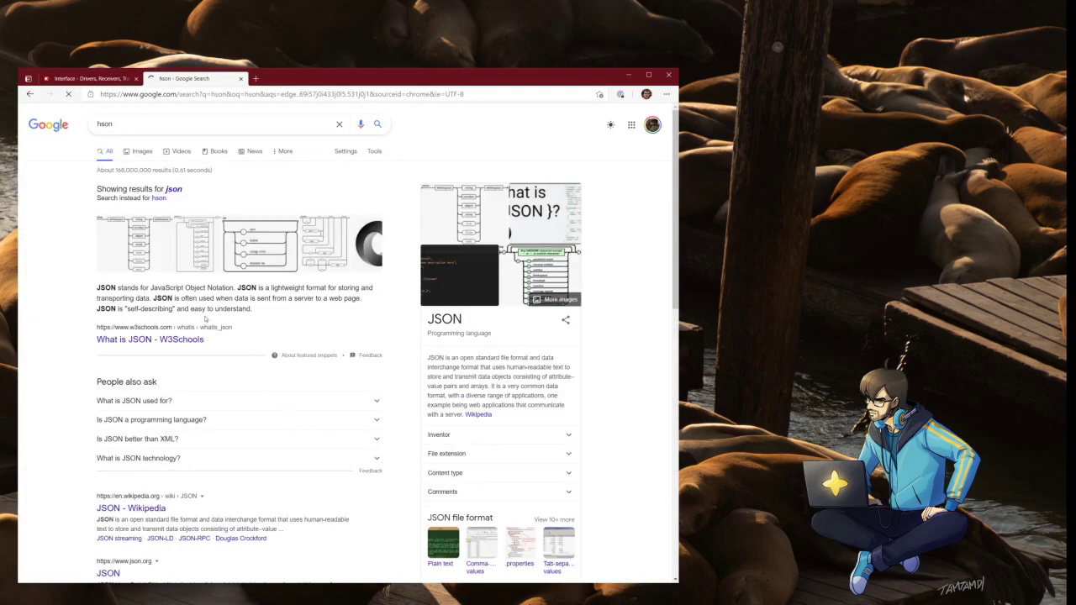
left_click(137, 124)
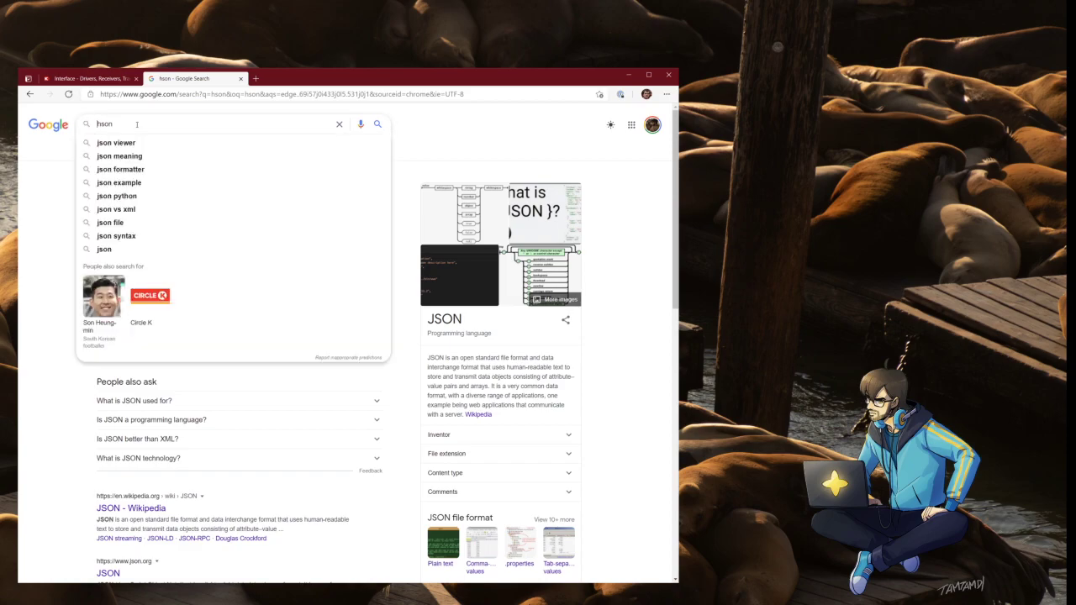
key("Home")
type("8-")
key("Return")
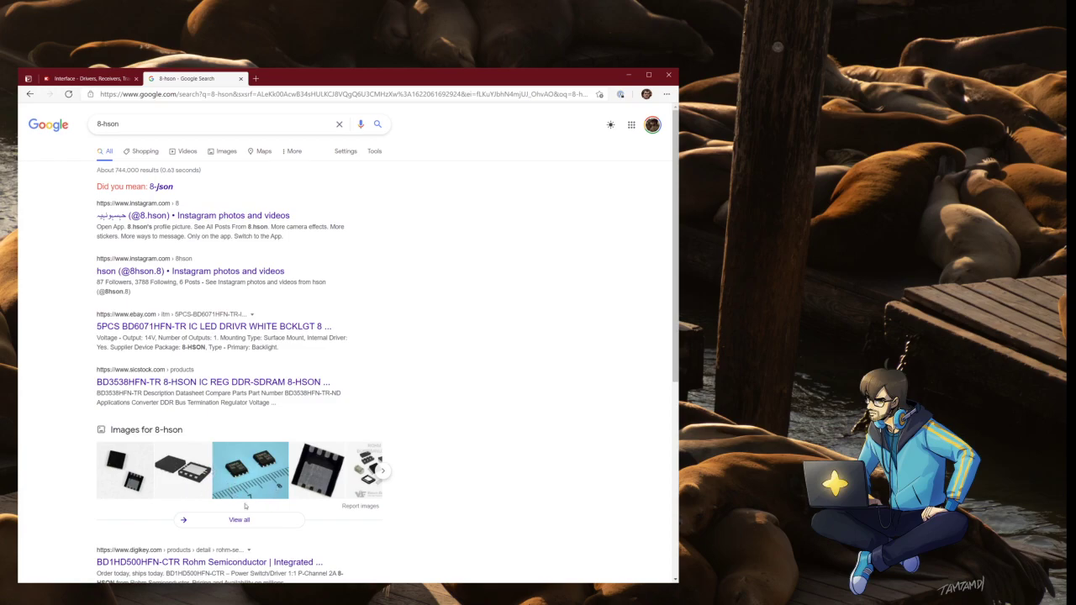
key("ctrl+w")
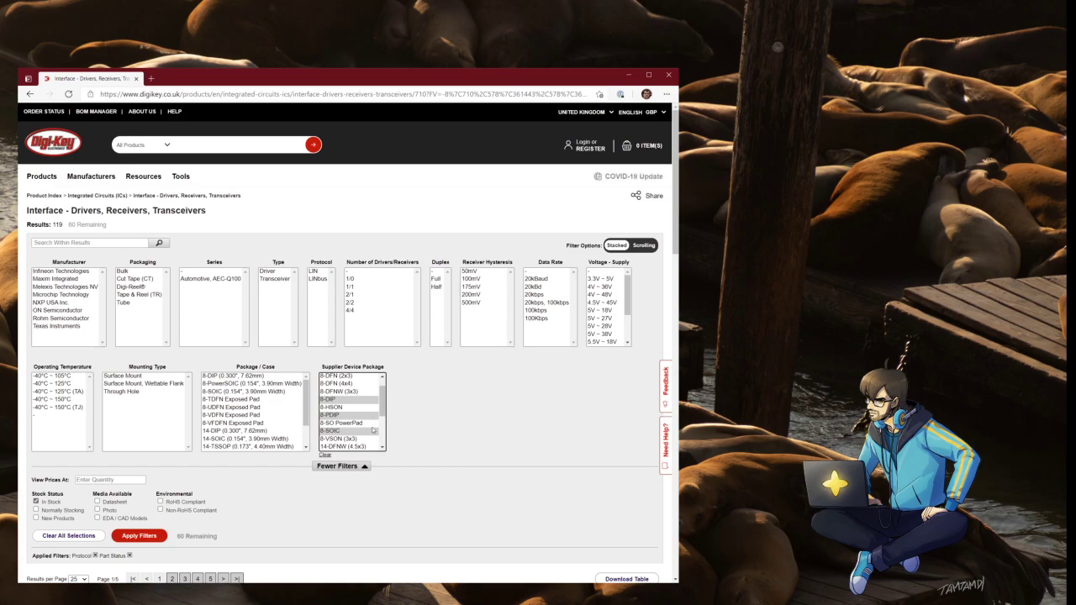
Step: Review the supplier device package selection and apply the filters to the transceiver list
scroll(351, 412, "down", 1)
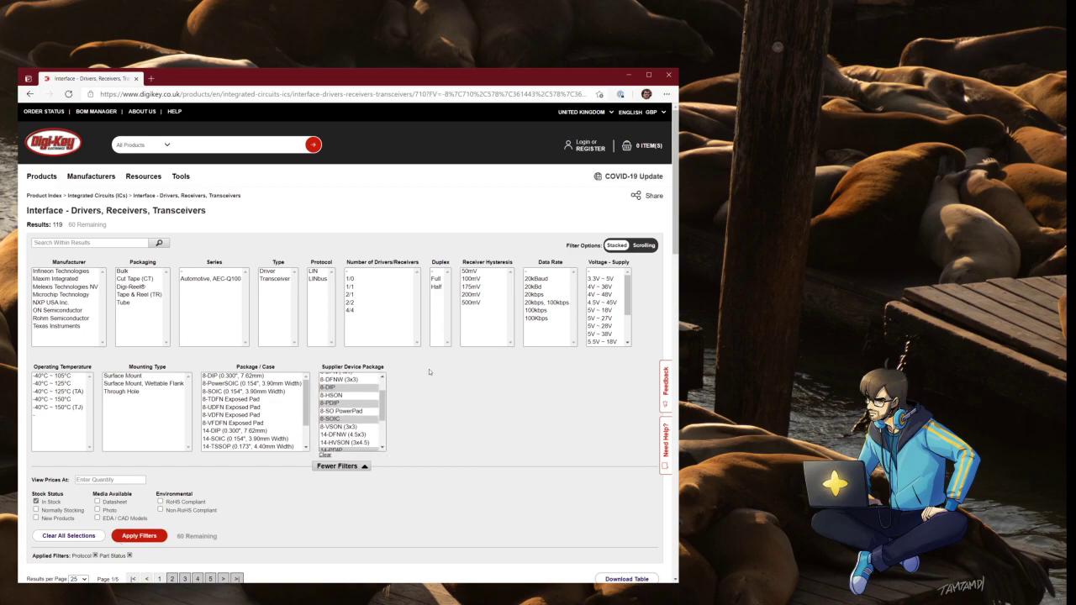
scroll(345, 400, "up", 3)
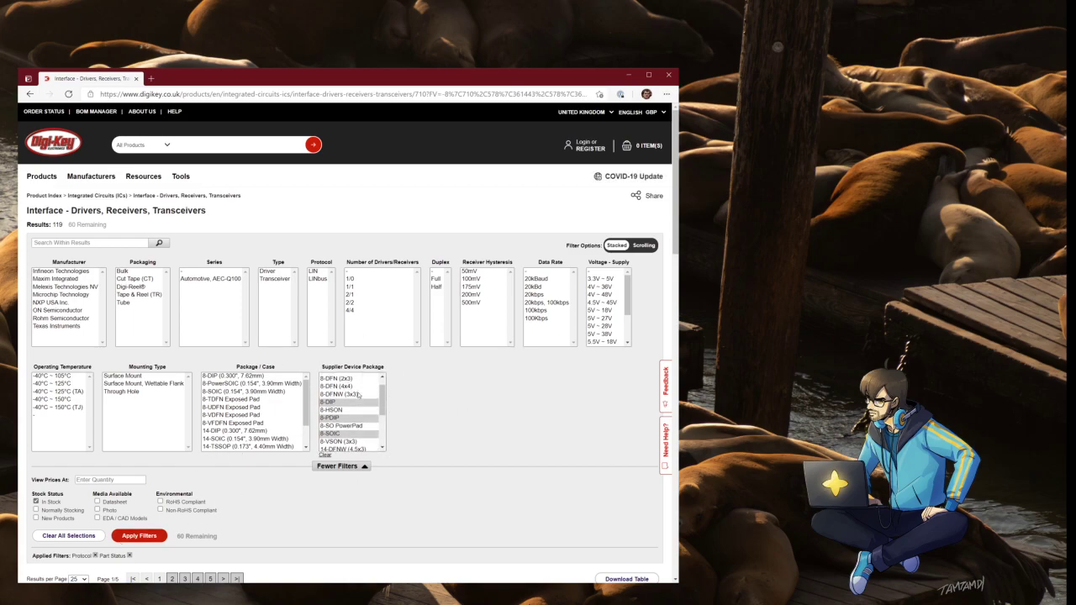
scroll(344, 399, "down", 3)
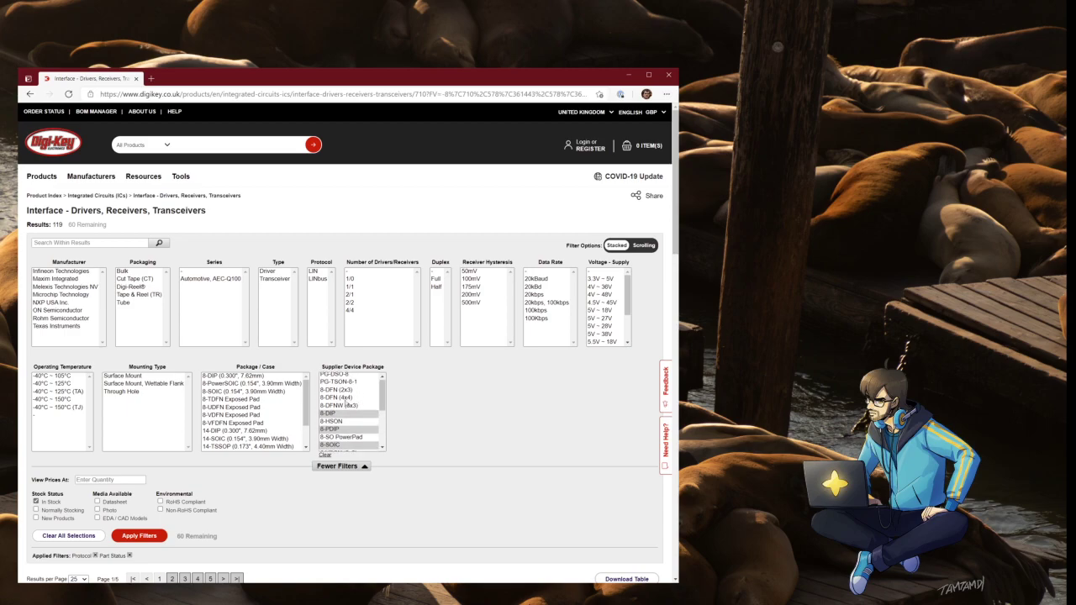
left_click(150, 533)
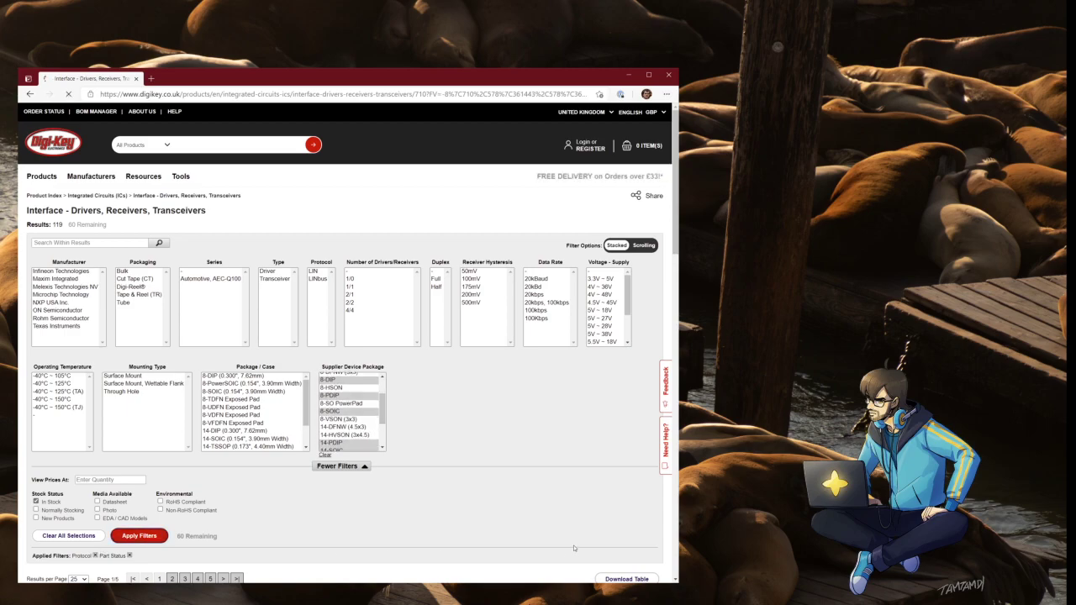
Step: Look through the filtered transceivers, check the ON Semiconductor NCV7428 datasheet's first page, and return to the results
scroll(504, 471, "down", 4)
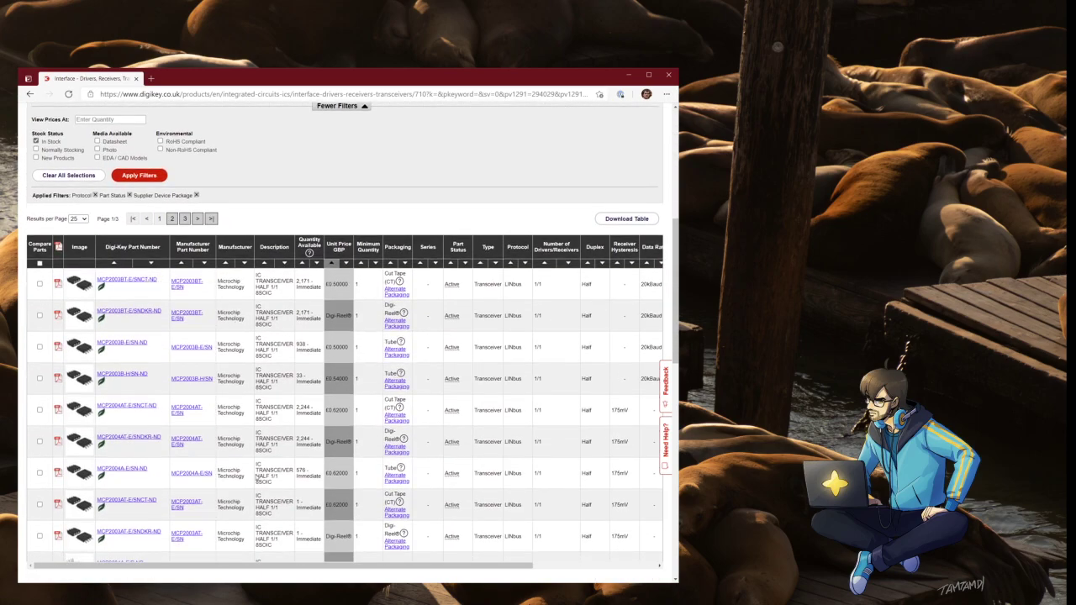
scroll(264, 534, "down", 4)
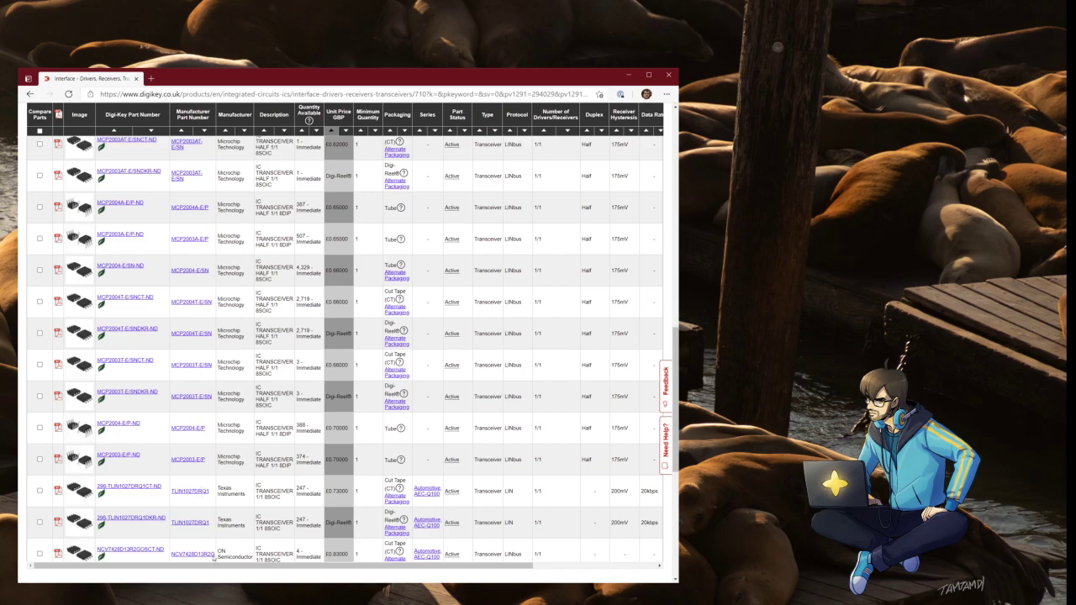
scroll(214, 558, "down", 2)
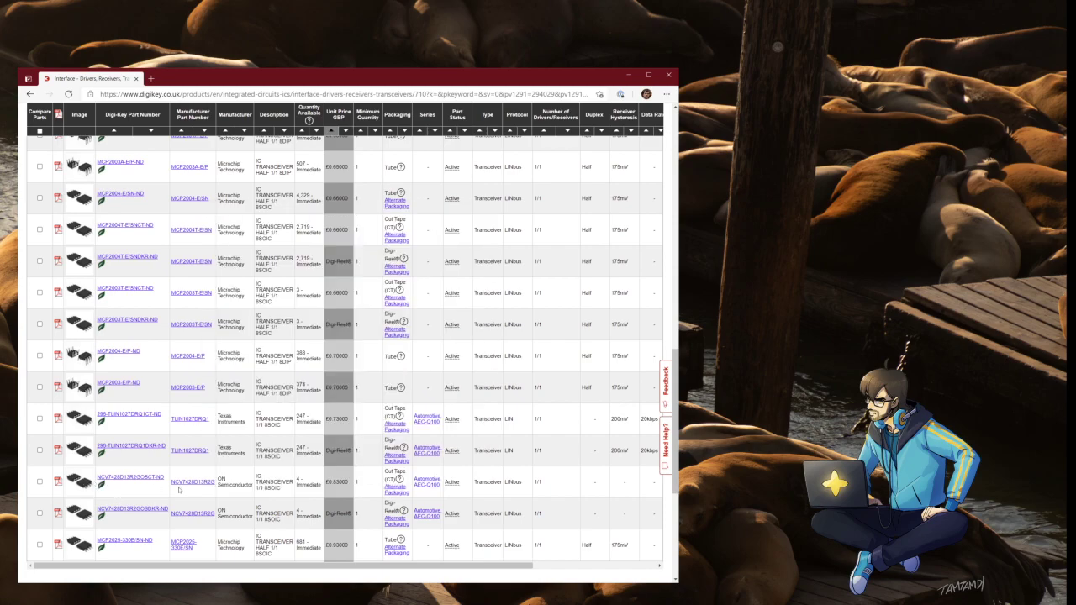
mouse_move(67, 484)
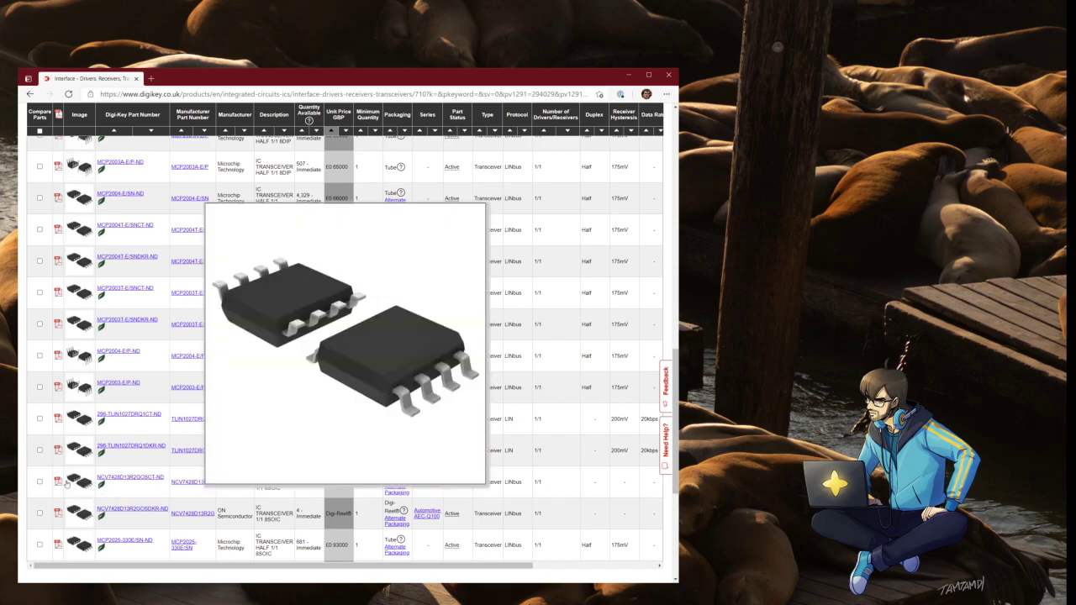
left_click(59, 481)
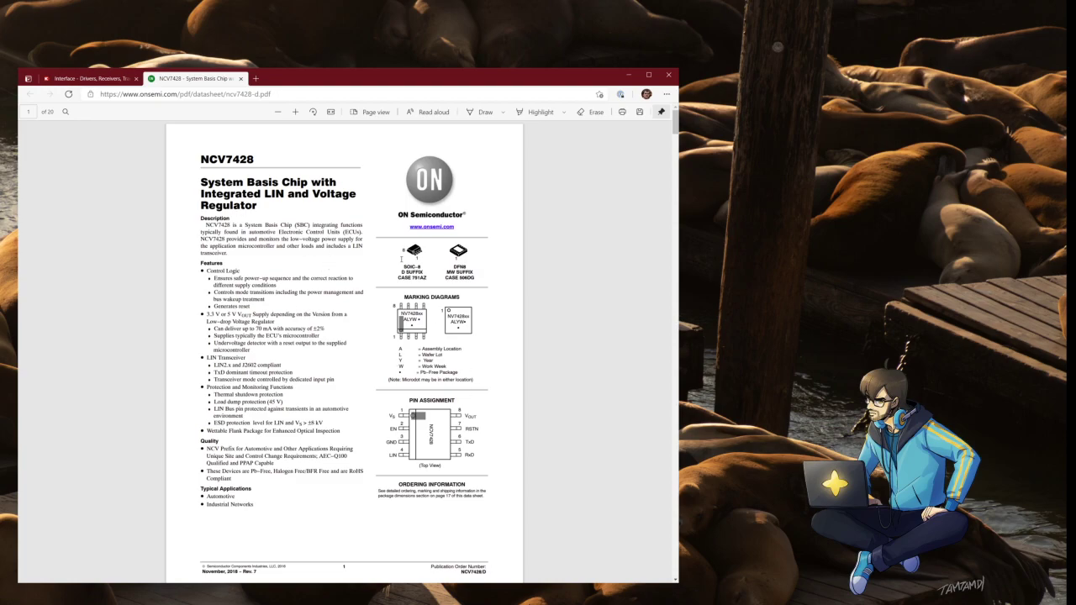
key("ctrl+w")
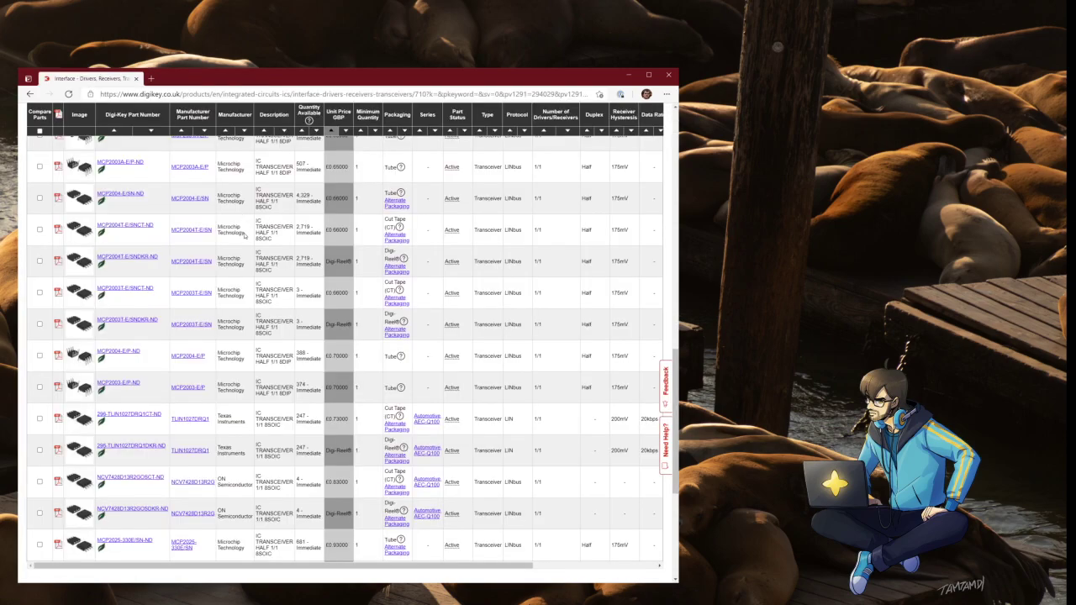
Step: Browse the remaining results and open the Texas Instruments TLIN1027-Q1 datasheet to examine its features and pin configuration
scroll(239, 481, "up", 4)
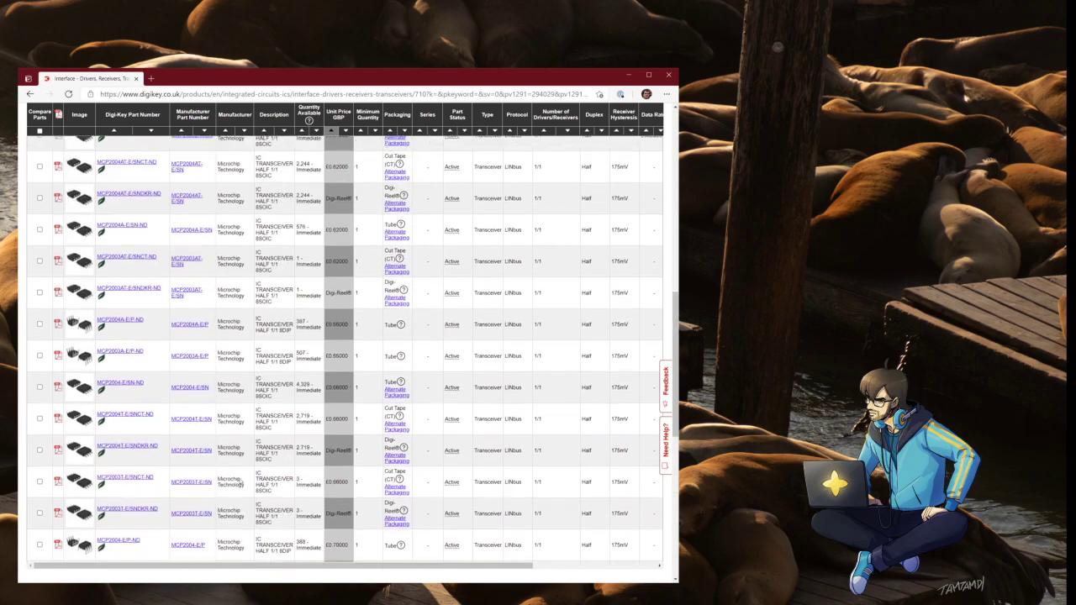
scroll(240, 477, "up", 5)
scroll(239, 479, "down", 15)
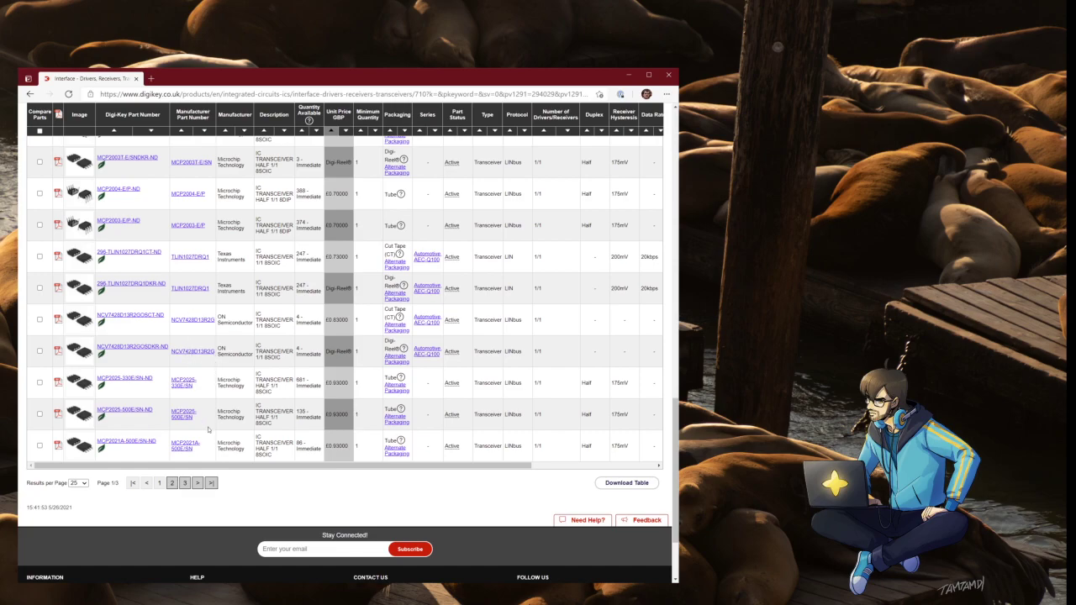
scroll(217, 411, "up", 2)
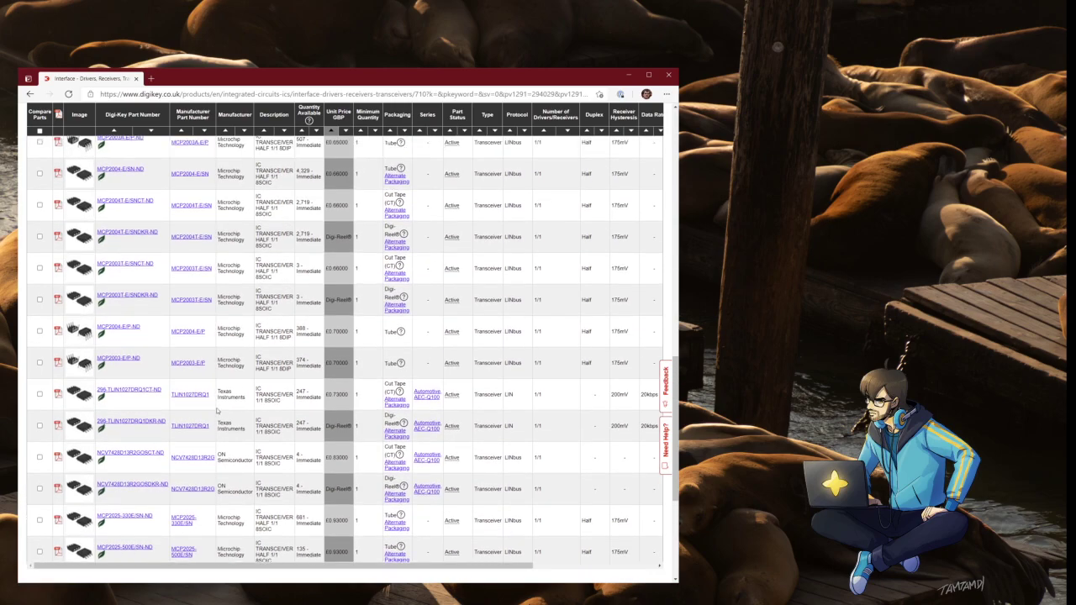
middle_click(57, 401)
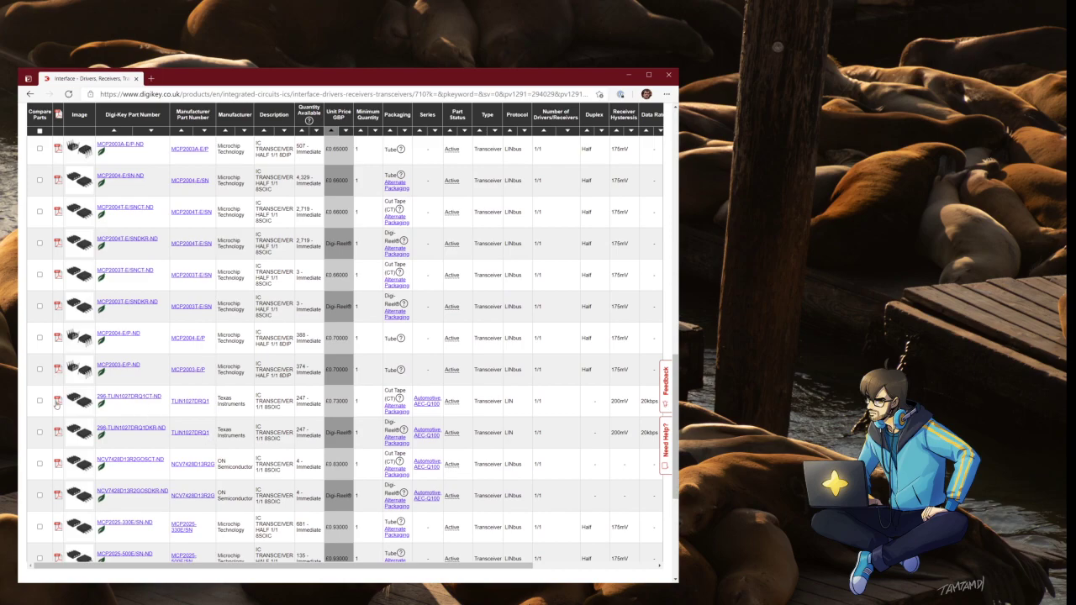
left_click(189, 78)
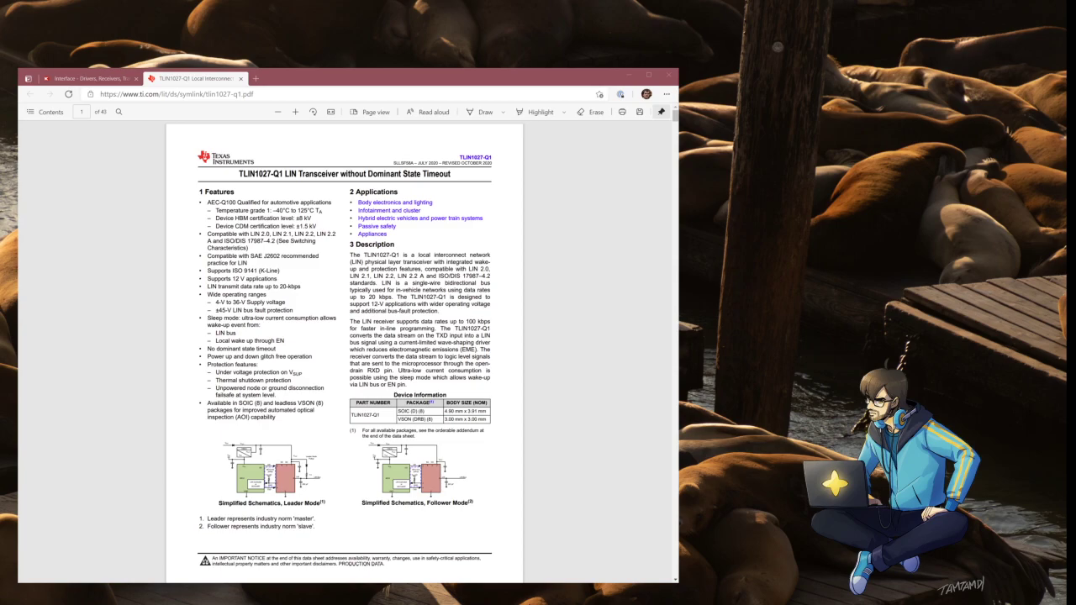
left_click(395, 85)
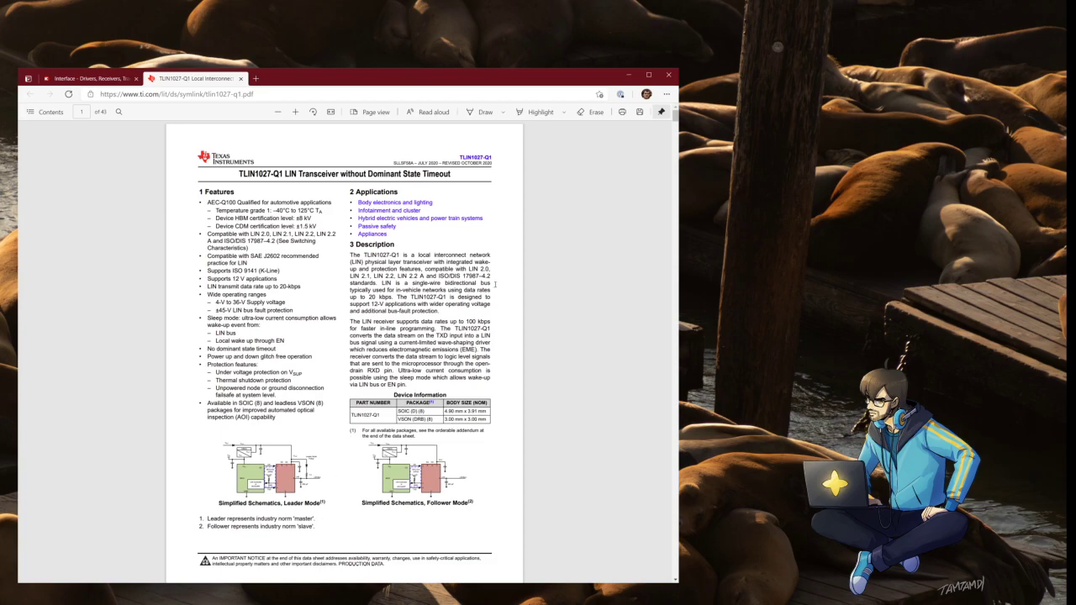
scroll(495, 285, "down", 12)
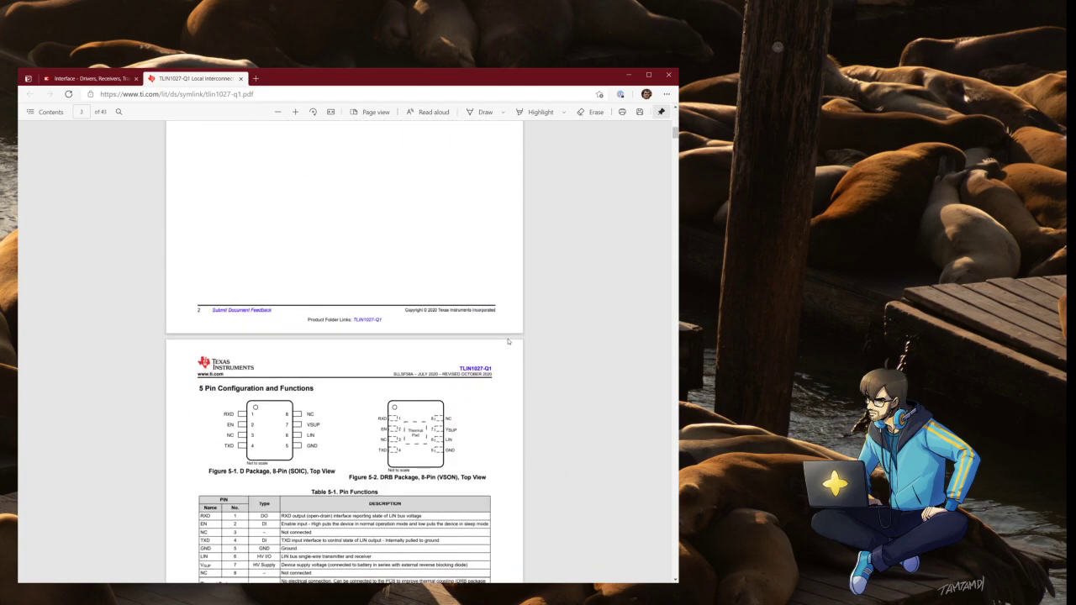
scroll(492, 323, "up", 1)
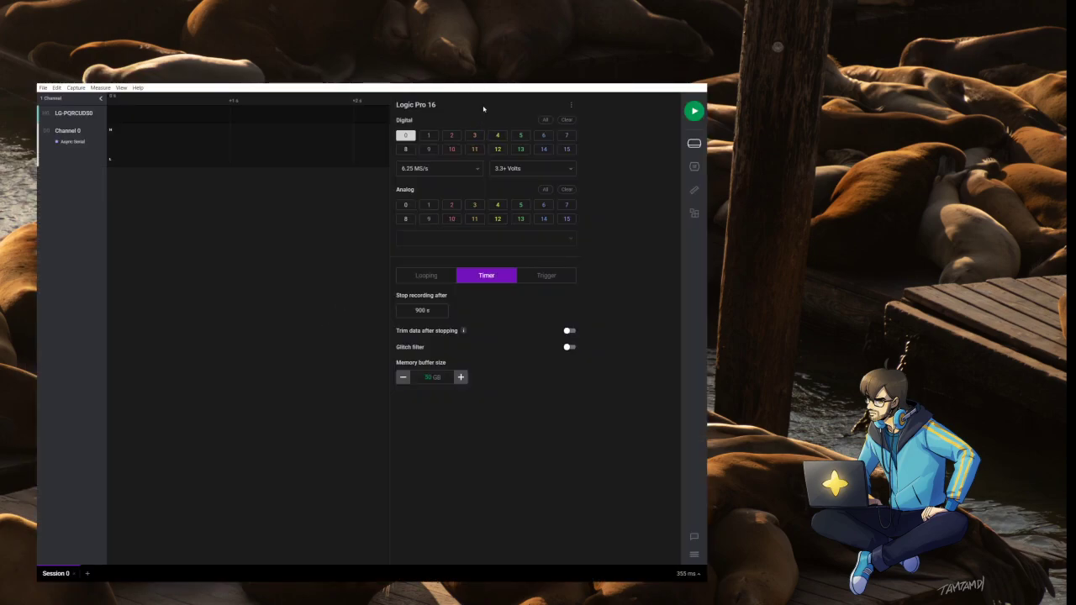
Step: In the Logic analyzer software, enable digital channels 1 and 2 alongside channel 0 and set the sample rate to 1 MS/s
left_click(429, 137)
left_click(452, 139)
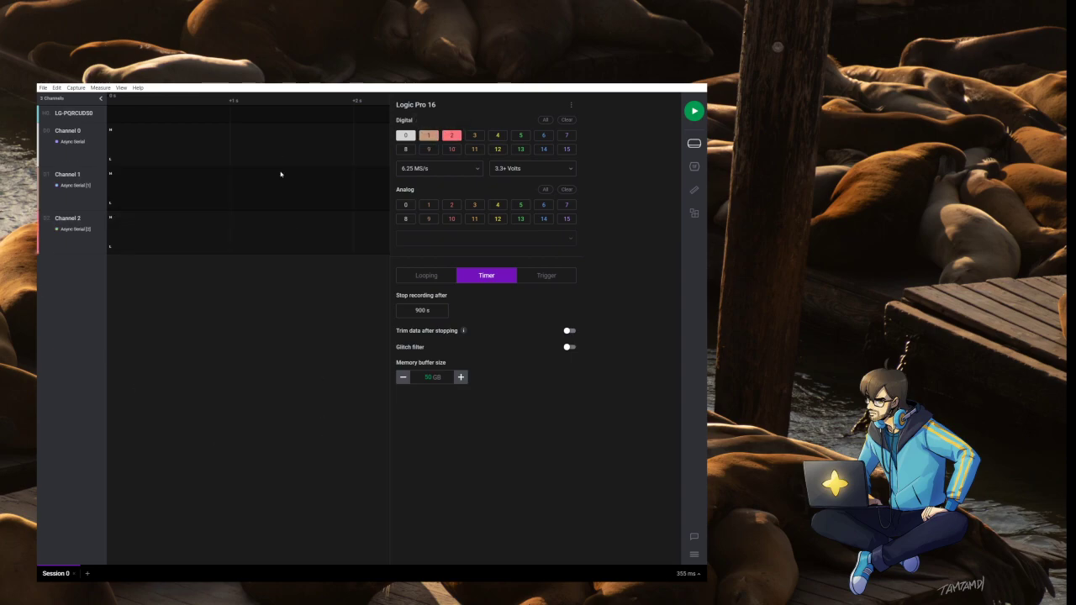
left_click(529, 168)
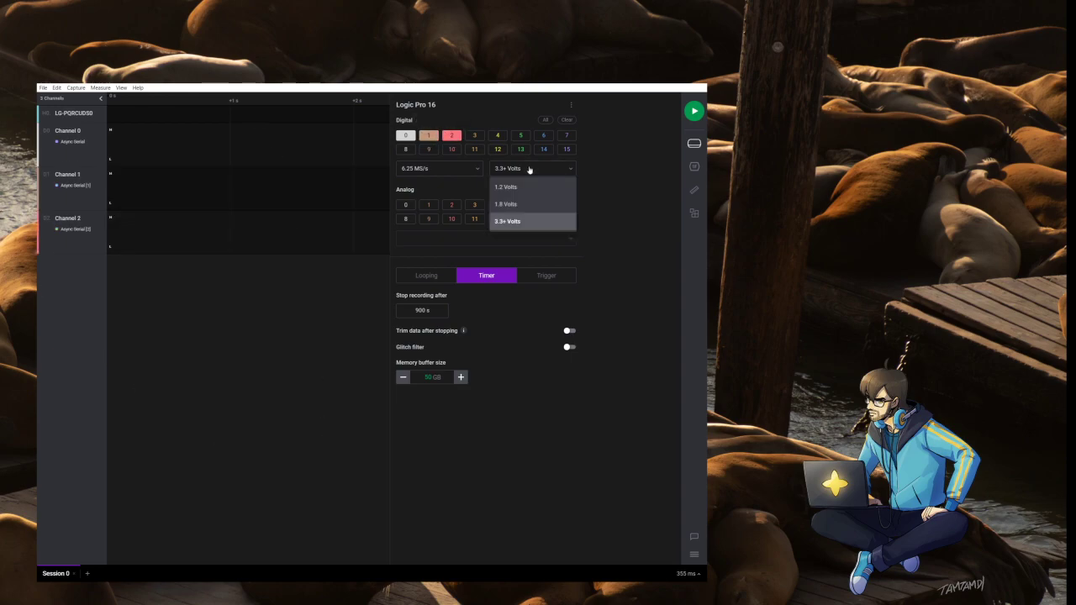
left_click(646, 237)
left_click(461, 172)
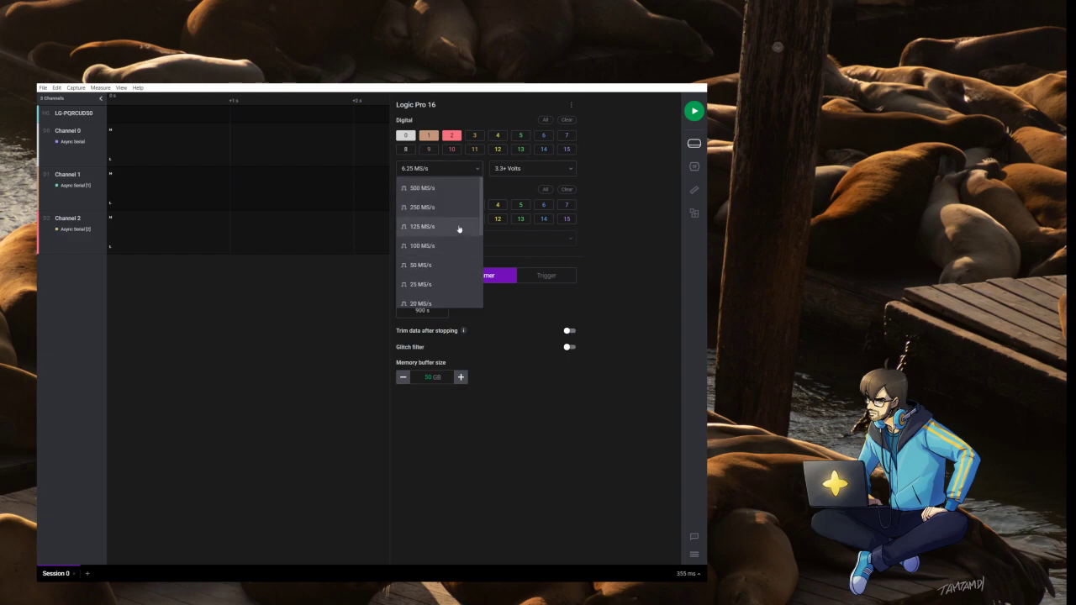
scroll(459, 229, "down", 5)
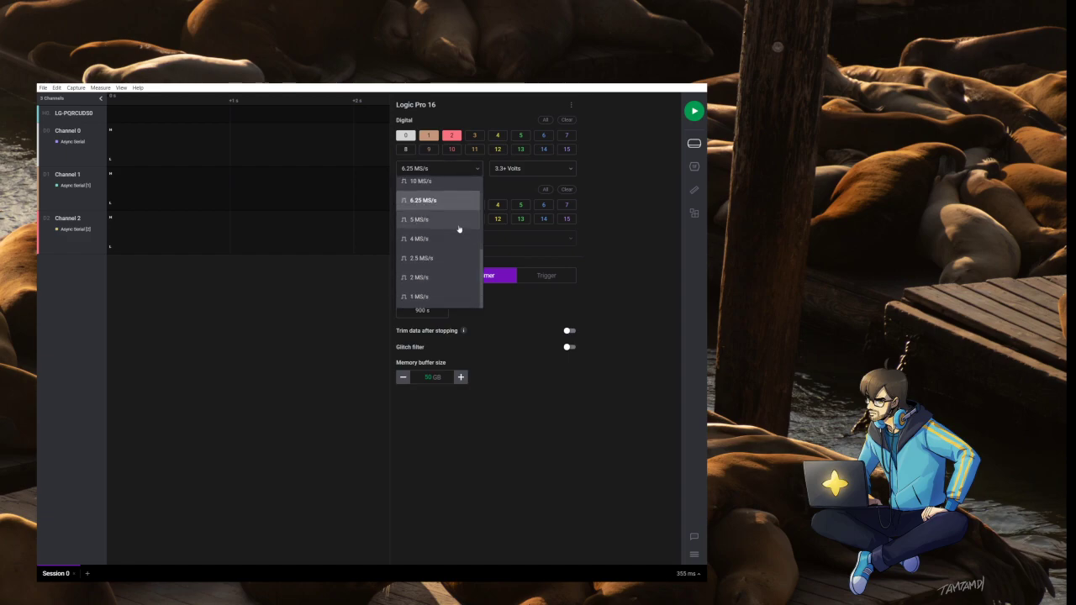
left_click(426, 298)
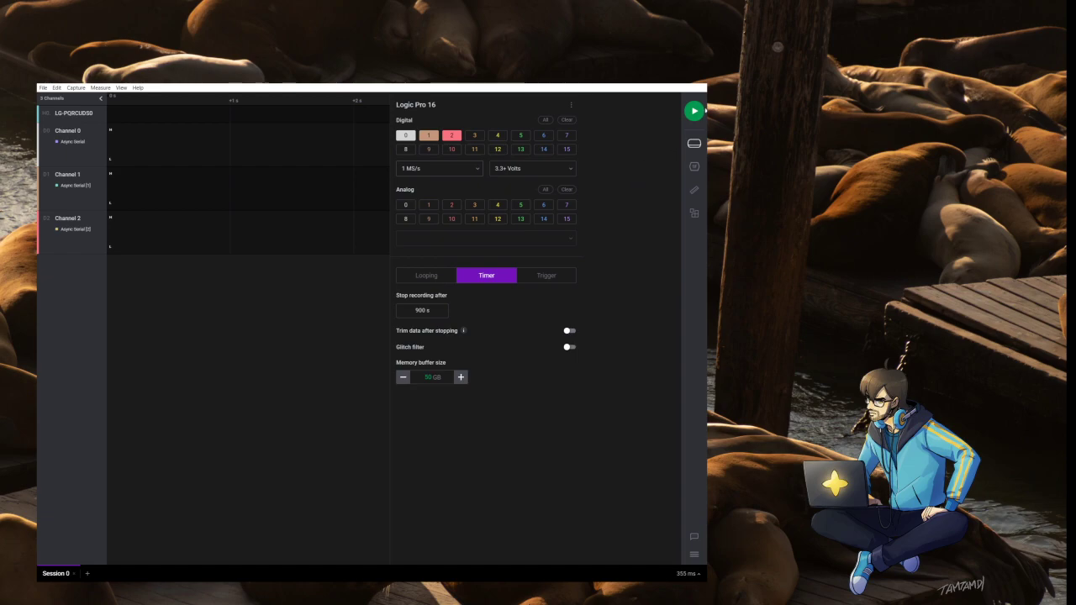
Step: Record and stop a short capture on the three digital channels, and start a new capture
left_click(698, 112)
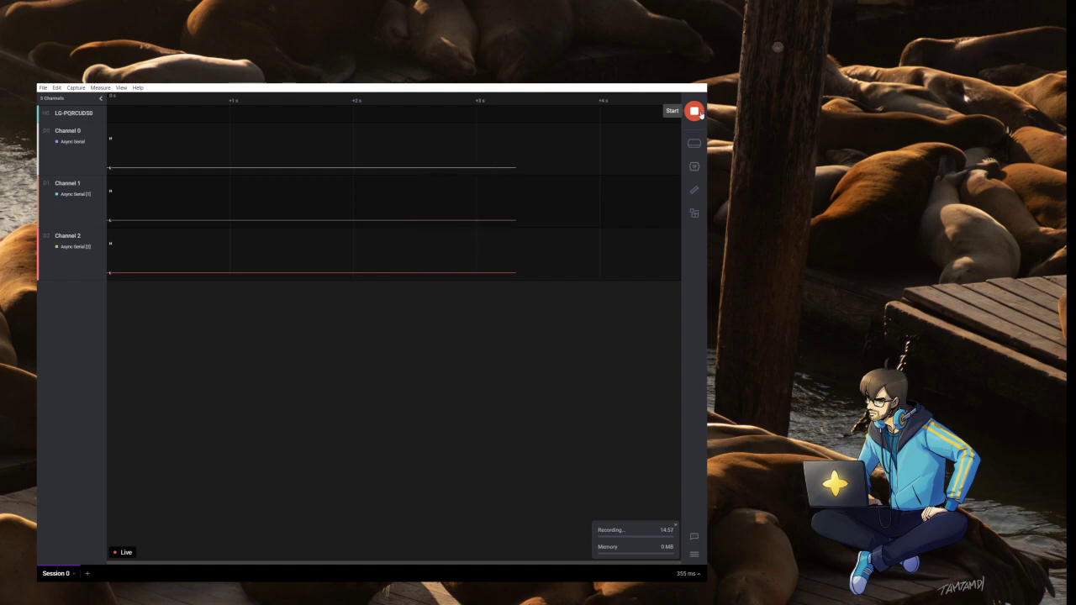
left_click(701, 113)
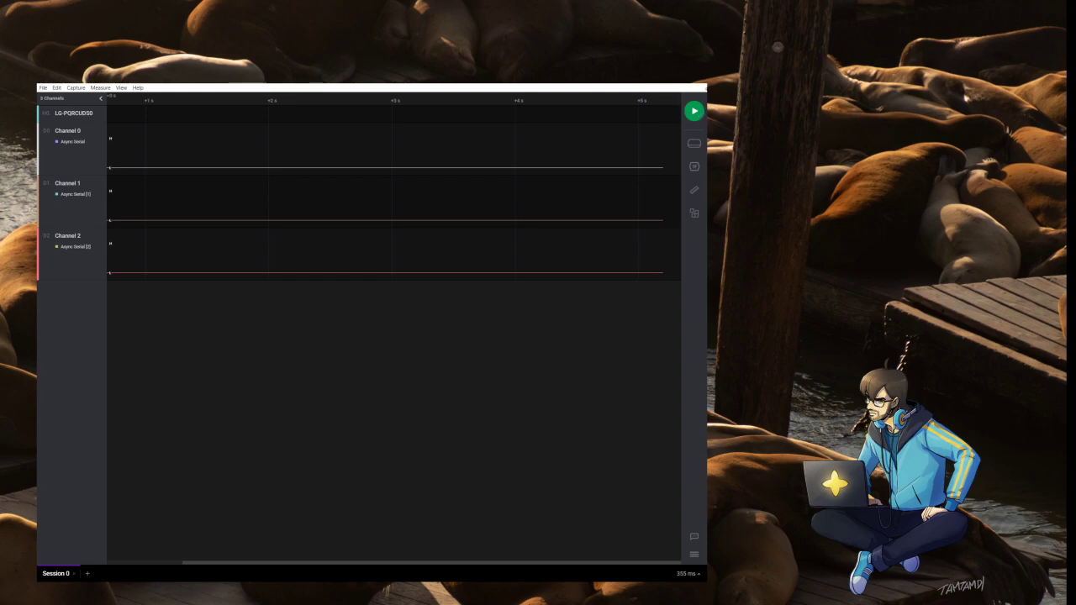
left_click(694, 119)
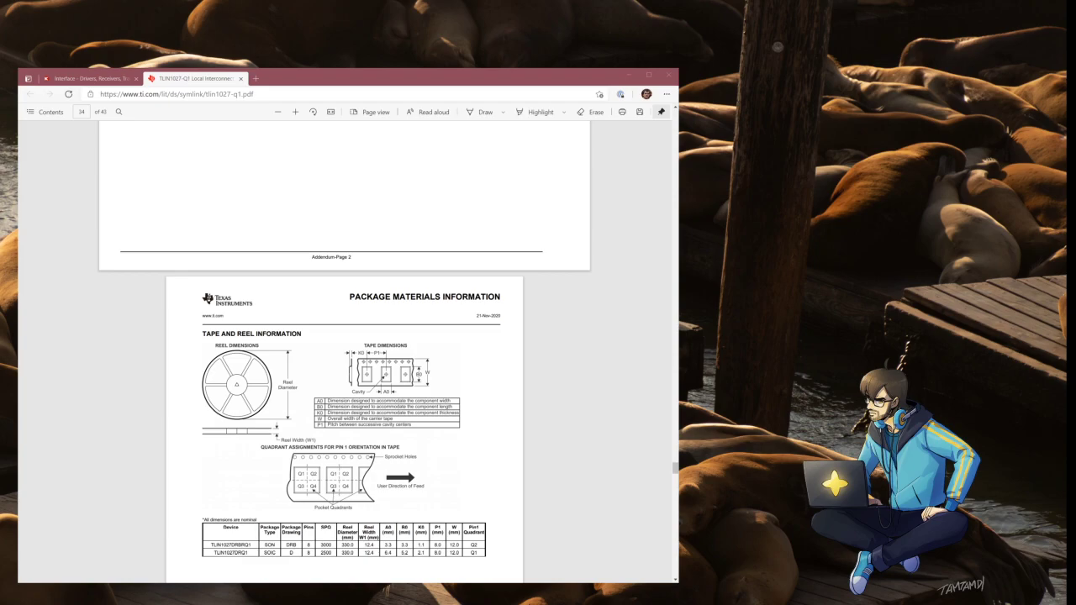
Step: Switch to the TLIN1027-Q1 datasheet in the browser and examine its tape and reel package information
scroll(344, 353, "down", 3)
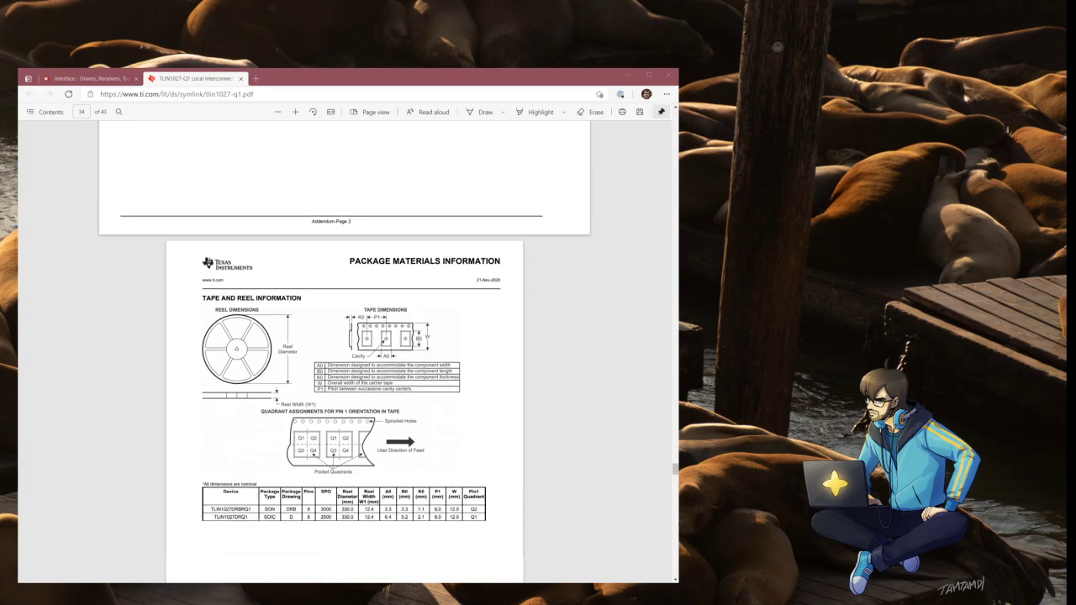